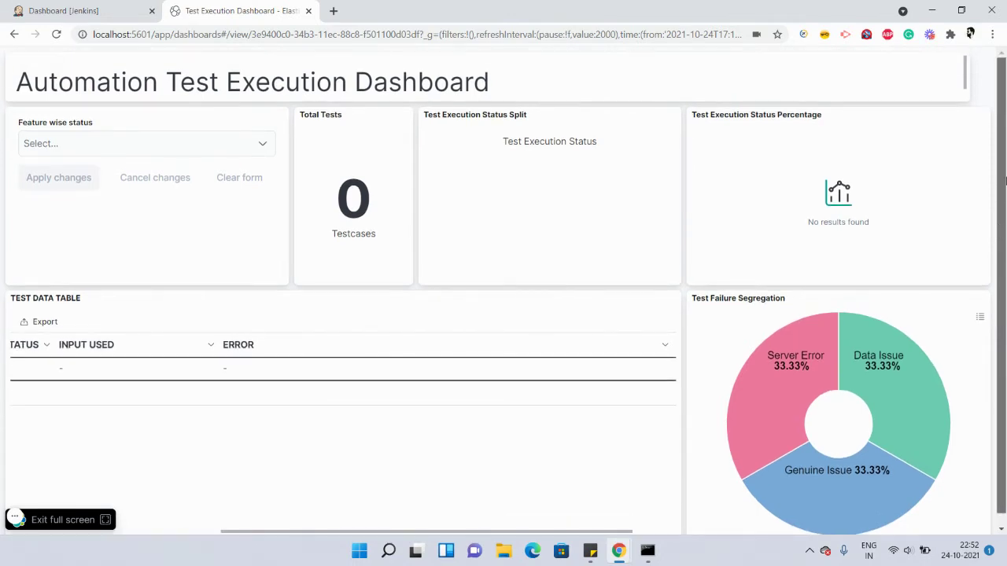
- Switch to Jenkins, start a new build of the Pipeline_Test job, and return to the Jenkins dashboard
left_click(112, 14)
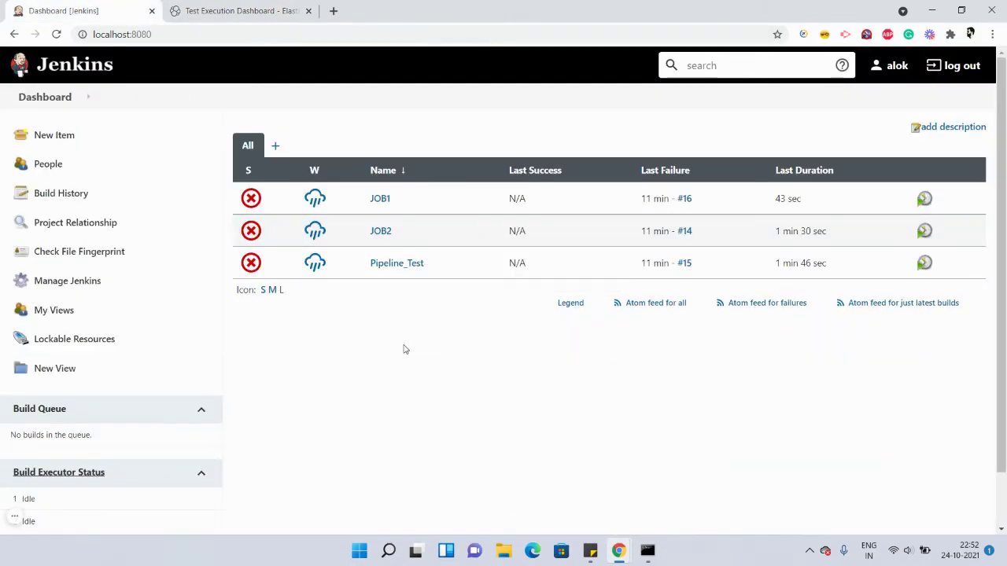
left_click(397, 263)
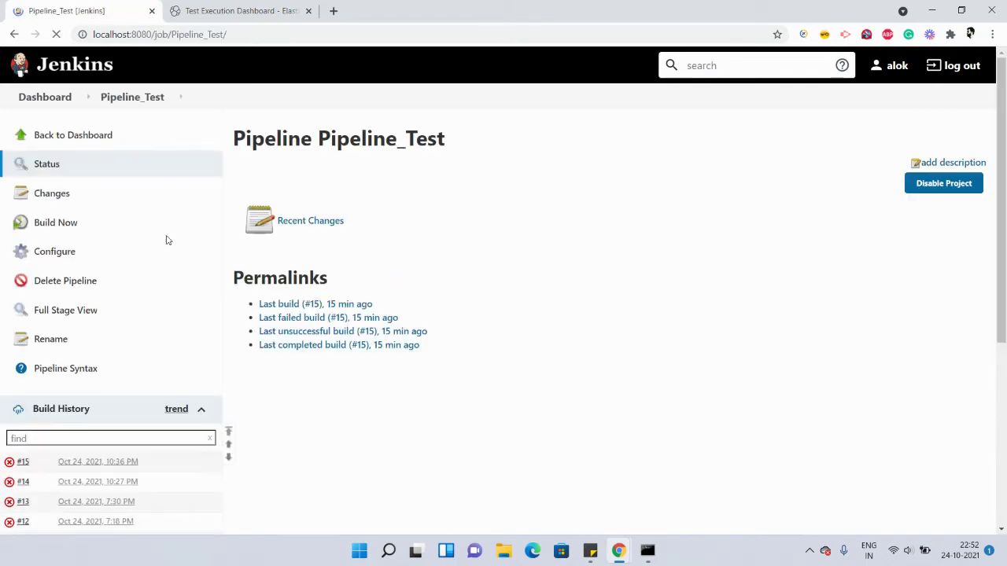
left_click(92, 227)
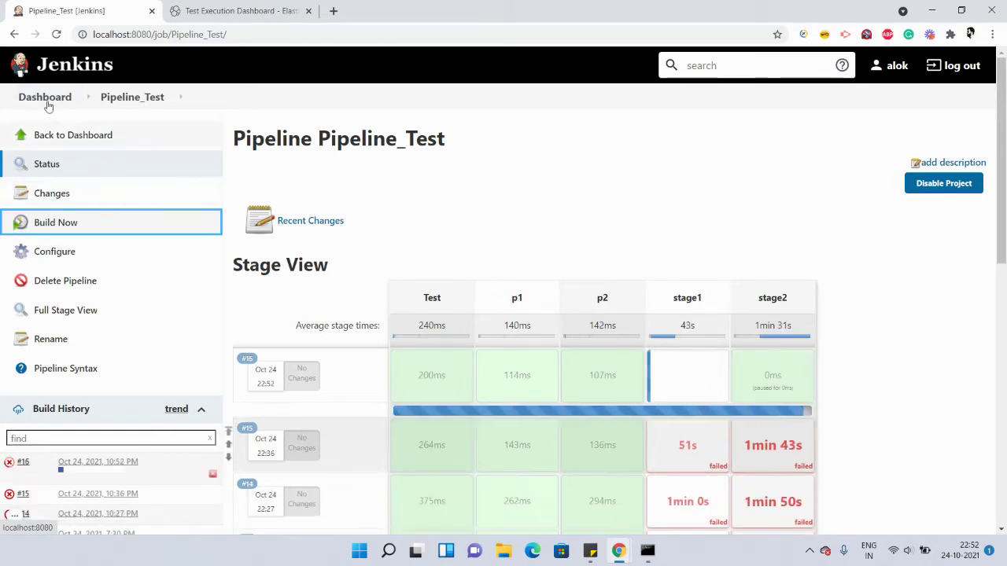
left_click(47, 104)
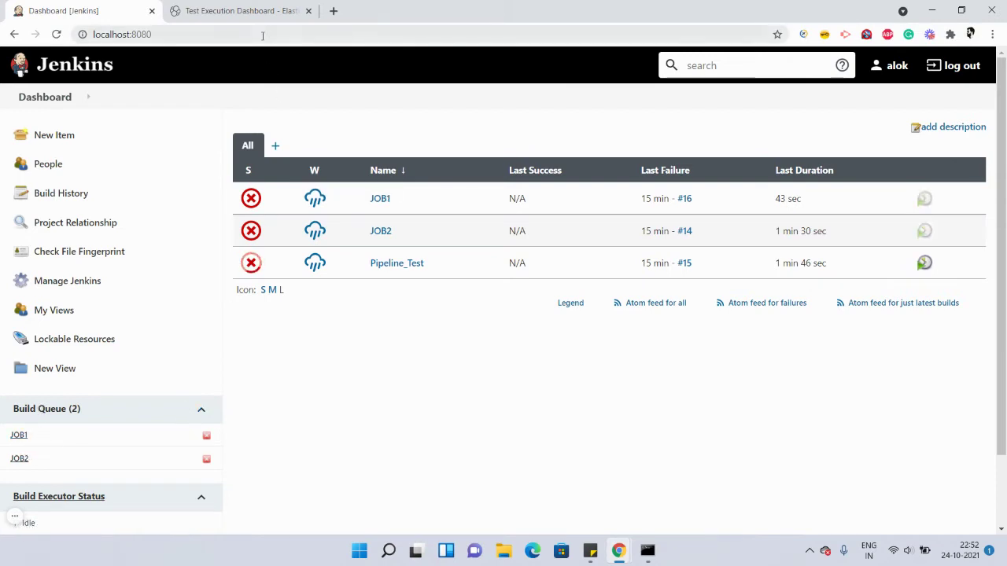
- Switch to the Test Execution Dashboard in Kibana and filter it to the API_TEST feature
left_click(240, 11)
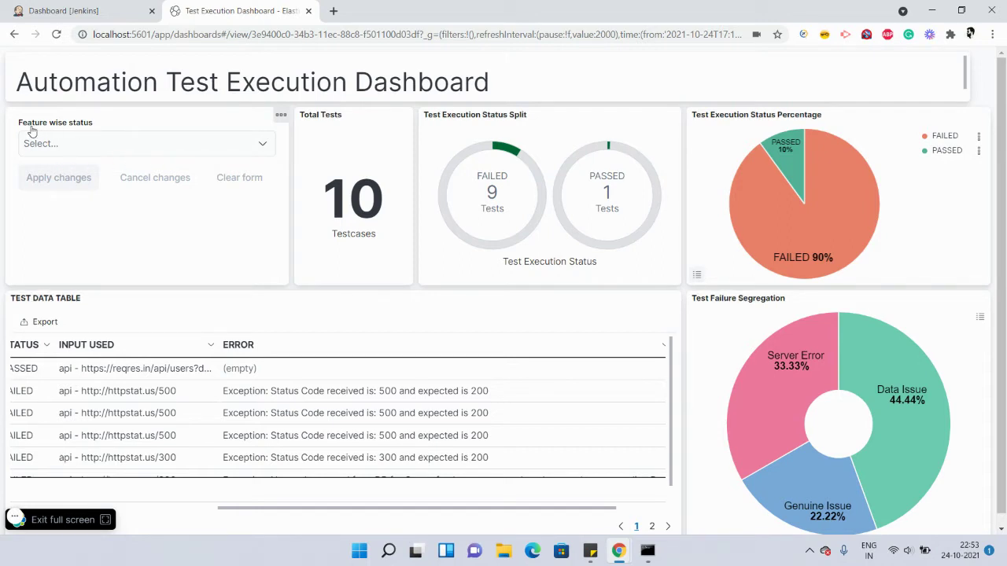
left_click(267, 148)
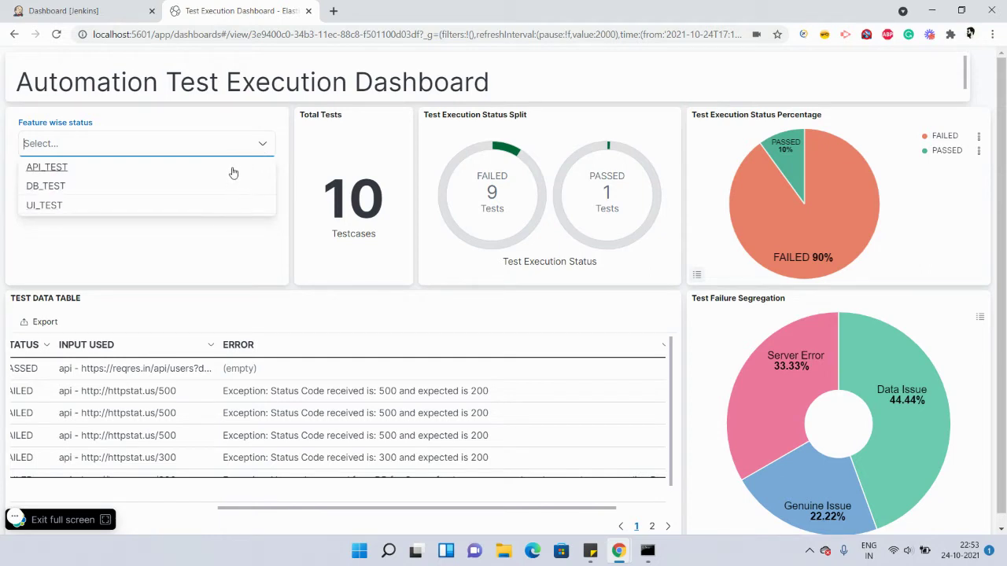
left_click(175, 166)
left_click(142, 246)
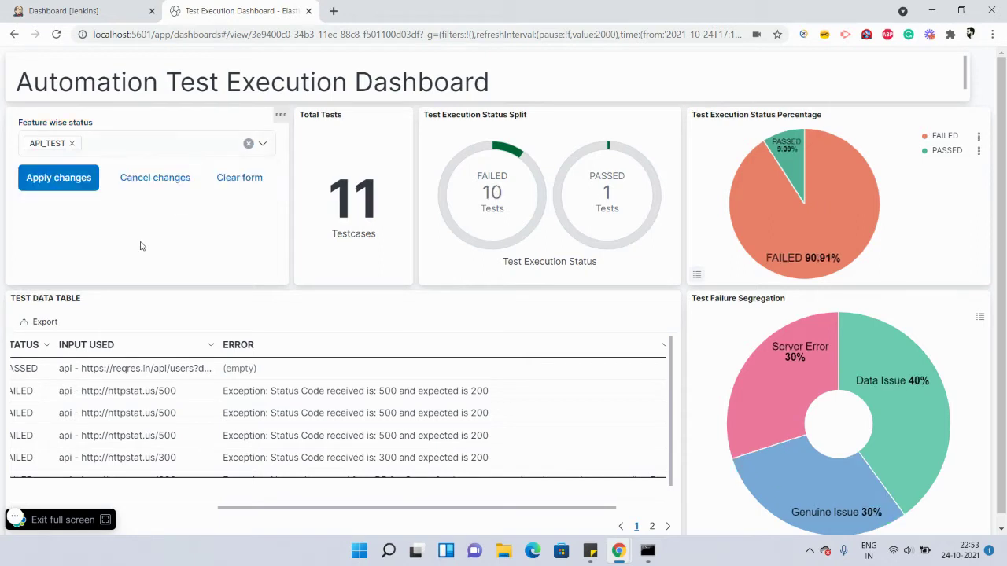
left_click(60, 180)
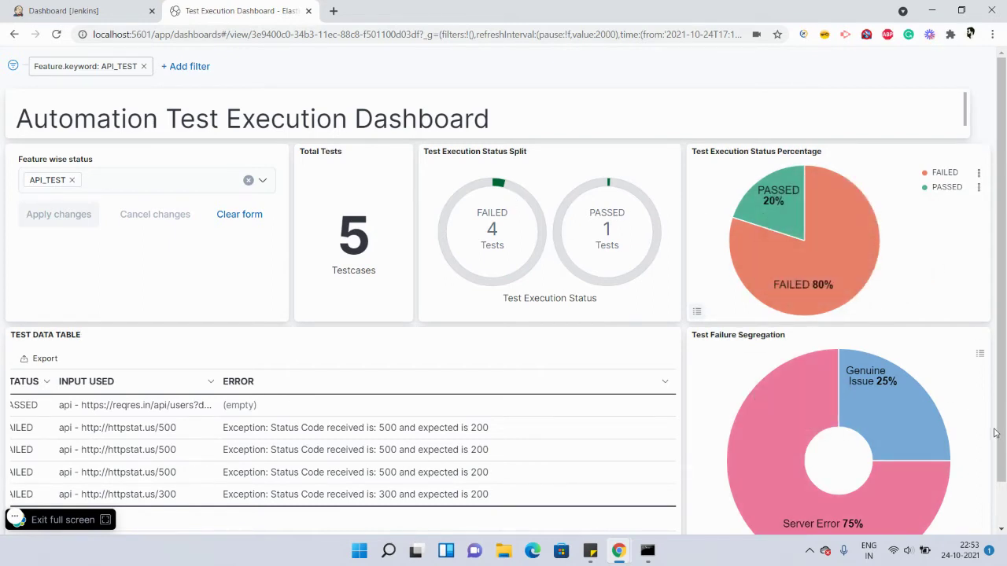
- Examine the API test rows in the test data table, from scenario names and statuses through inputs and errors
scroll(995, 434, "down", 1)
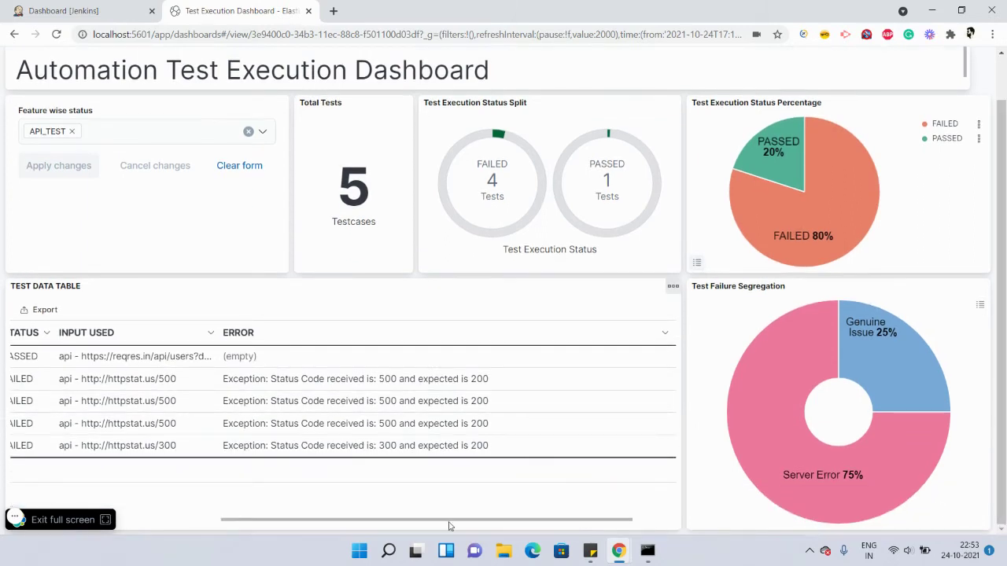
left_click_drag(395, 521, 172, 522)
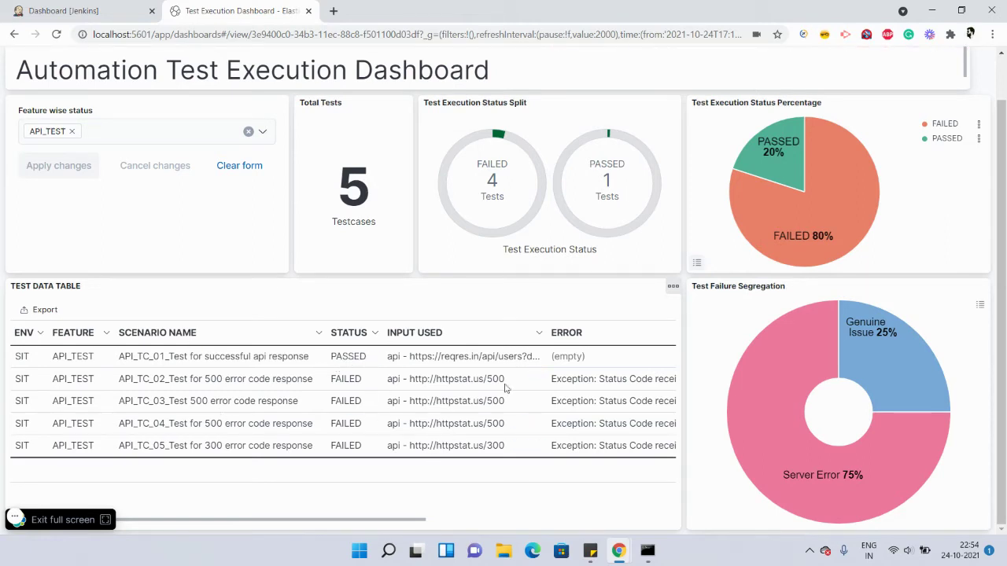
left_click_drag(412, 521, 553, 519)
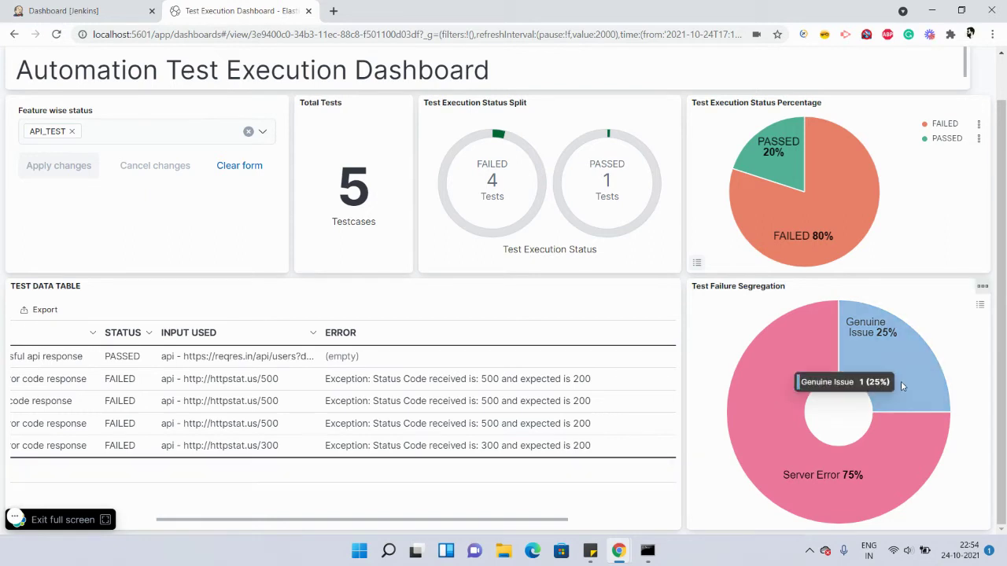
- Clear the API_TEST feature filter and show the test data table for all features from its first column
scroll(734, 145, "up", 2)
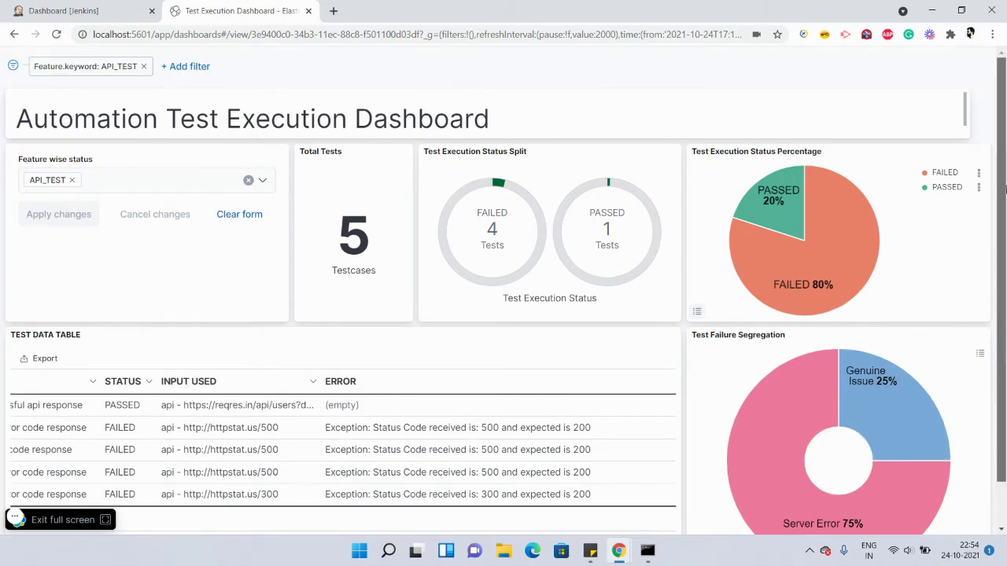
left_click(73, 180)
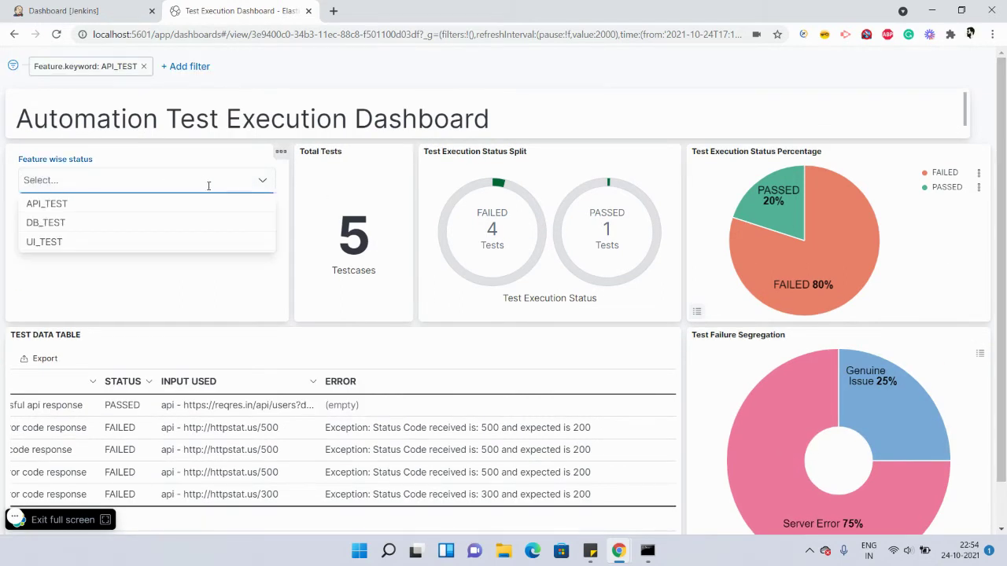
left_click(252, 282)
left_click(74, 226)
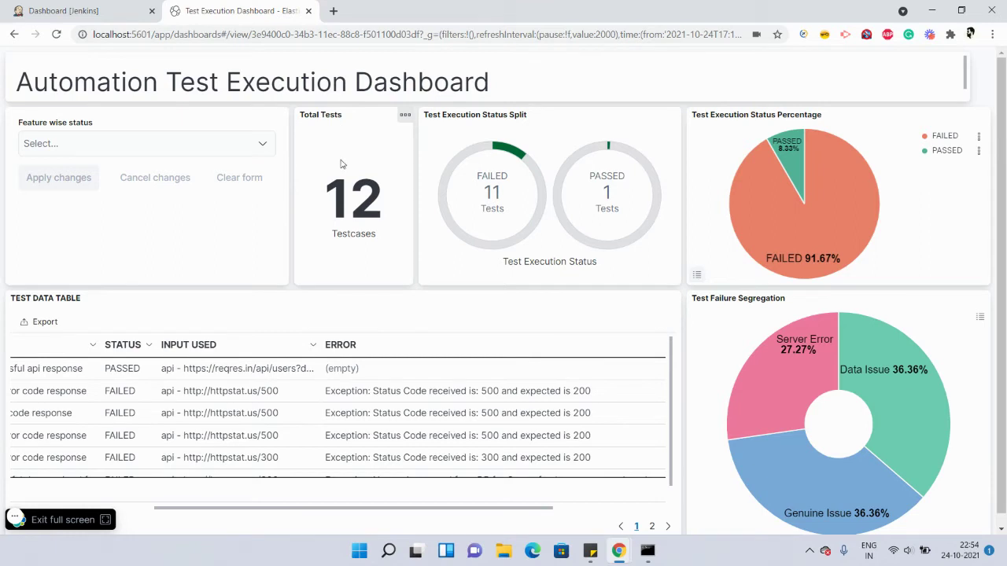
double_click(380, 226)
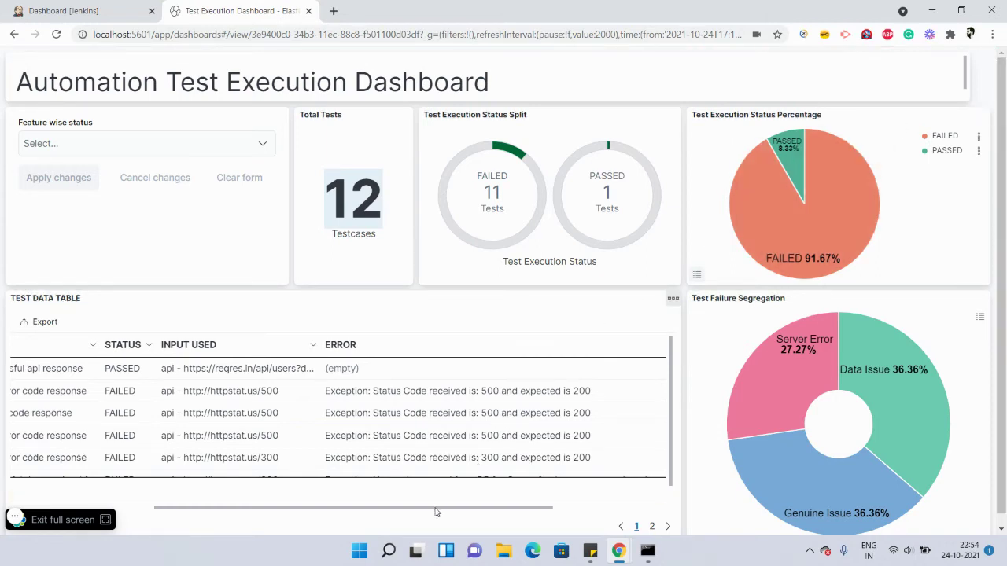
left_click_drag(437, 512, 286, 497)
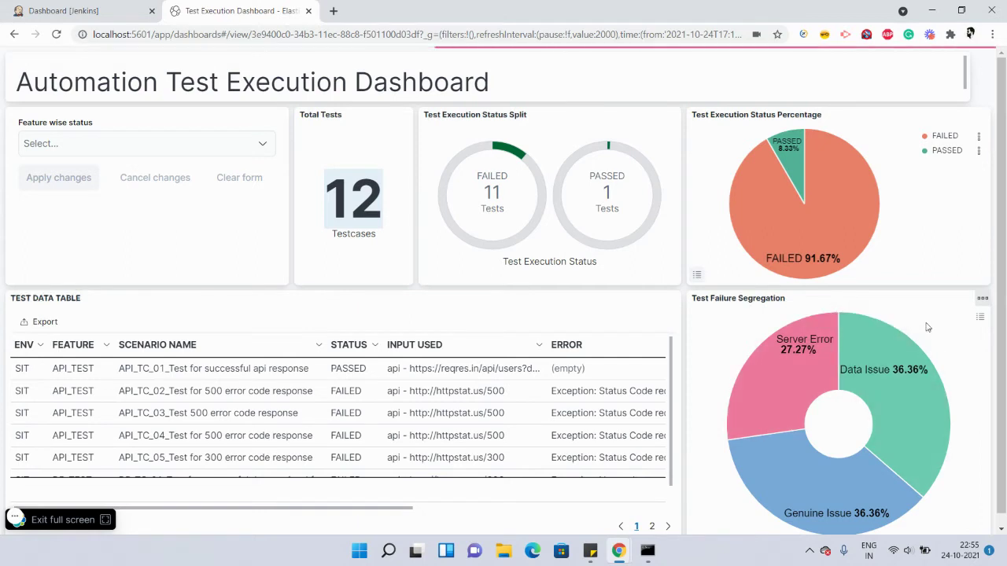
- Filter the dashboard to Server Error failures using the Test Failure Segregation chart
scroll(1002, 355, "down", 1)
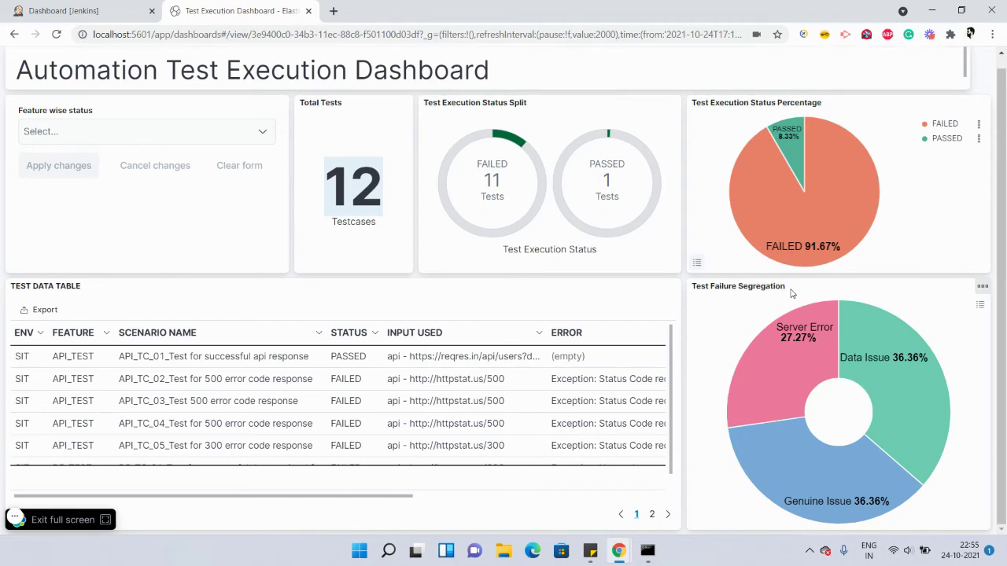
mouse_move(904, 503)
left_click(773, 418)
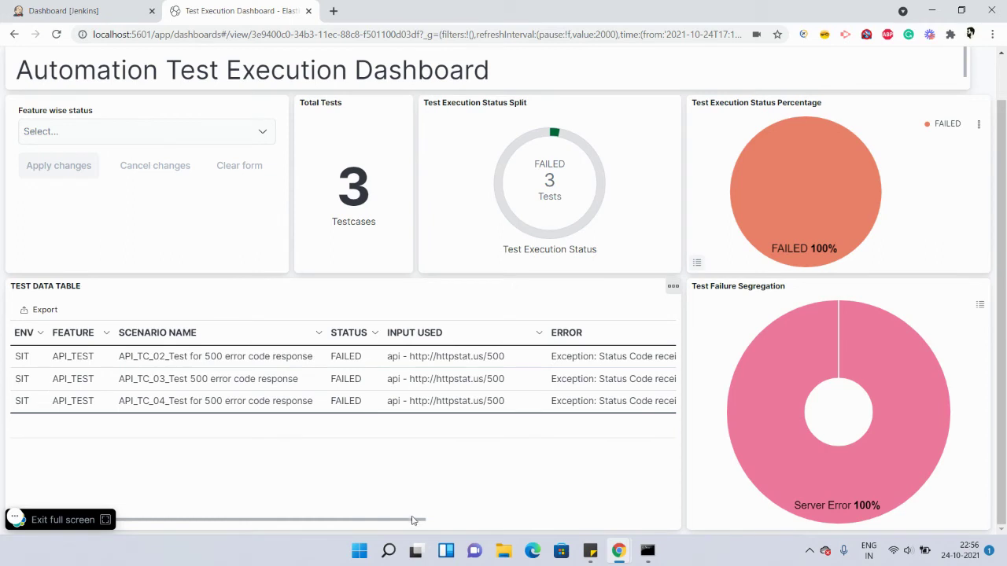
- Check the error messages of the server-error tests in the test data table and remove the Server Error filter
left_click_drag(415, 521, 576, 525)
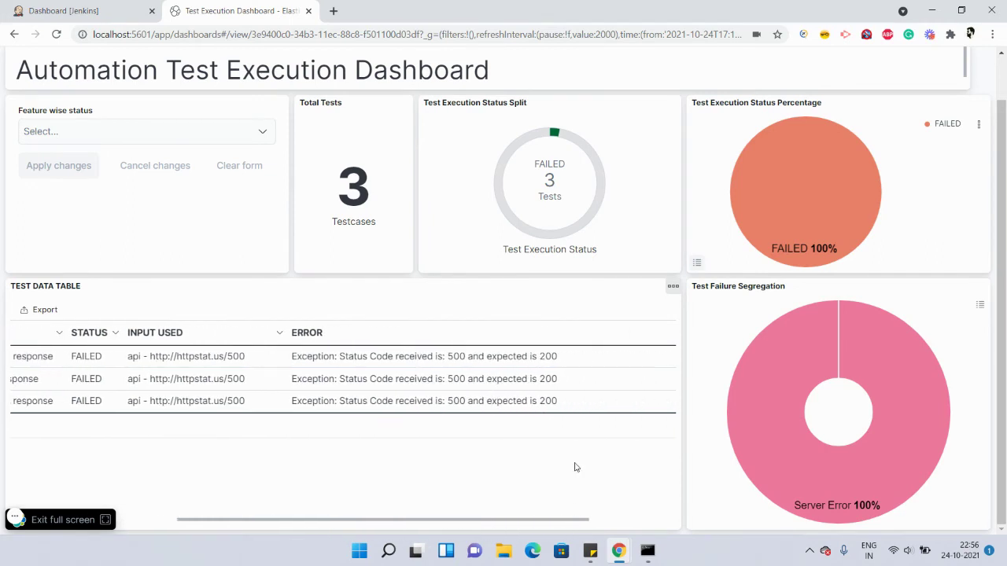
left_click(571, 357)
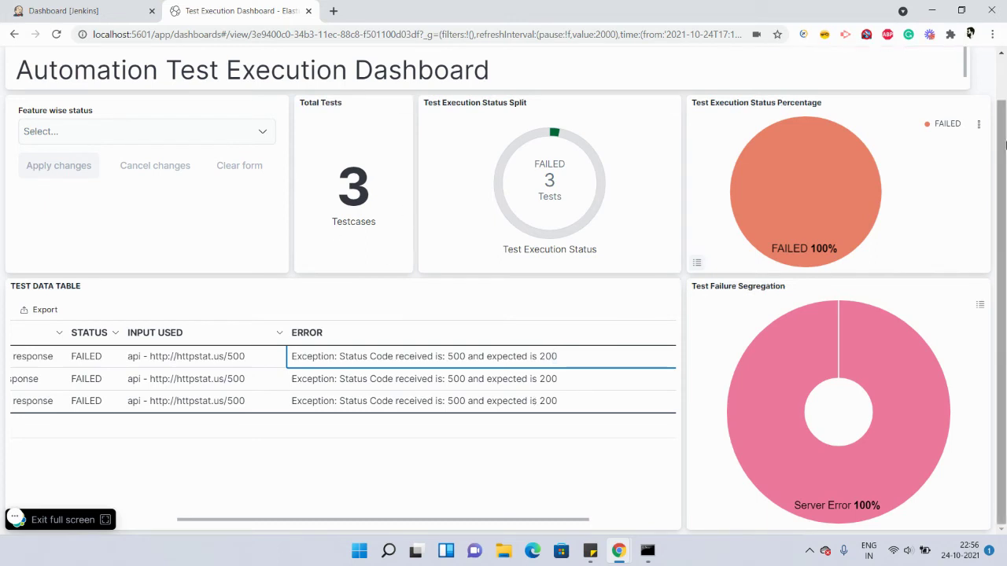
left_click(1005, 90)
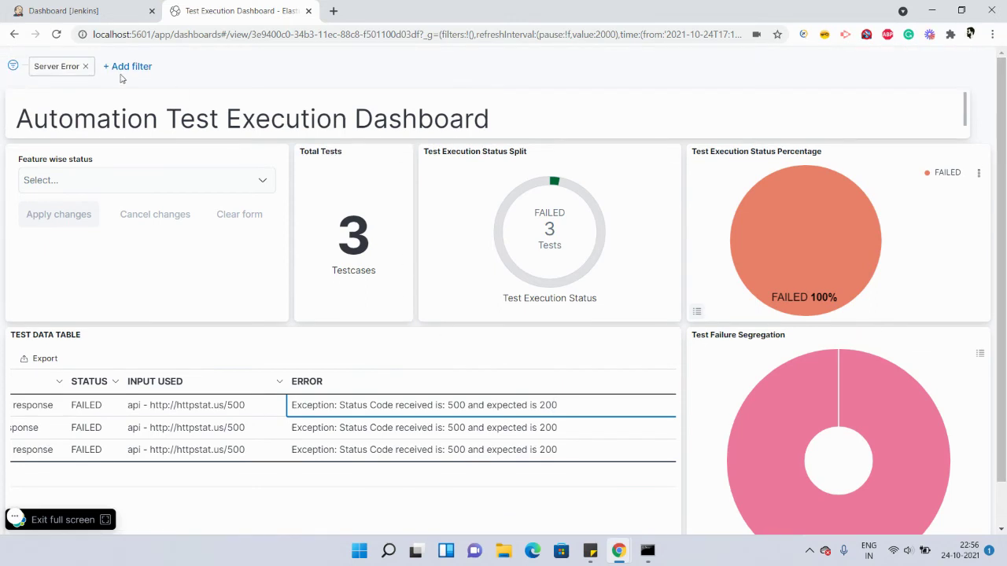
left_click(85, 67)
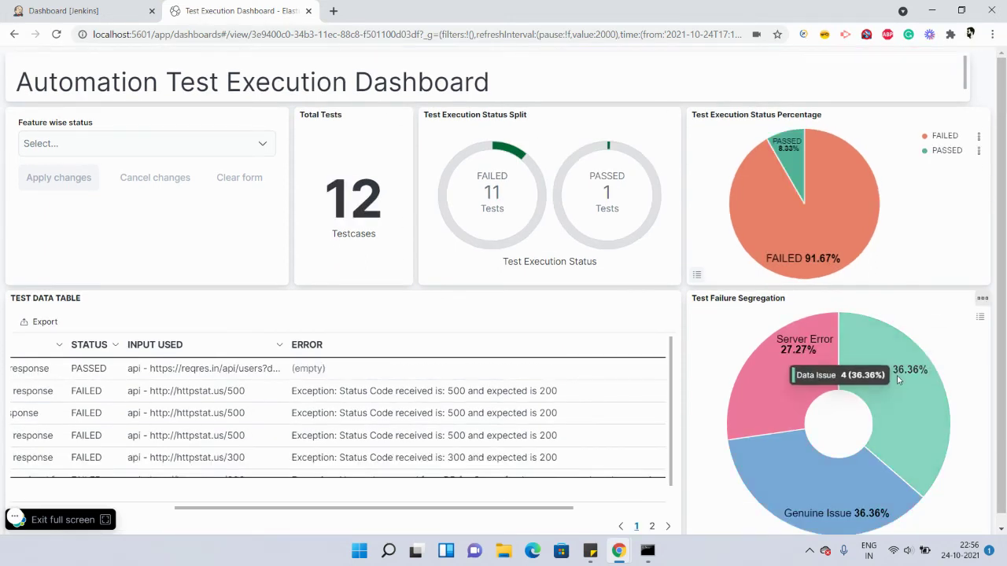
- Compare the failure categories in the Test Failure Segregation chart and filter the dashboard to Genuine Issue failures
scroll(1003, 344, "down", 1)
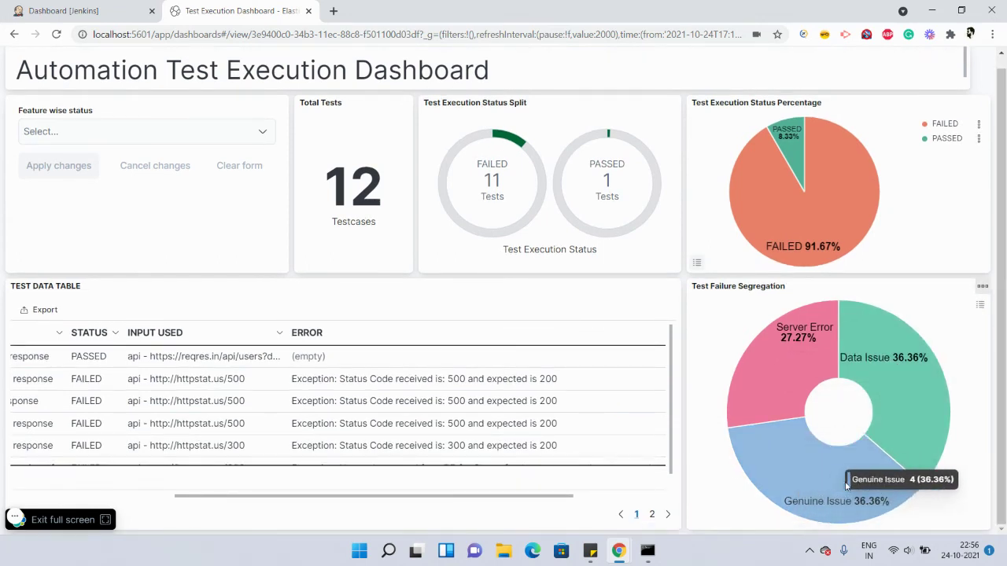
mouse_move(891, 512)
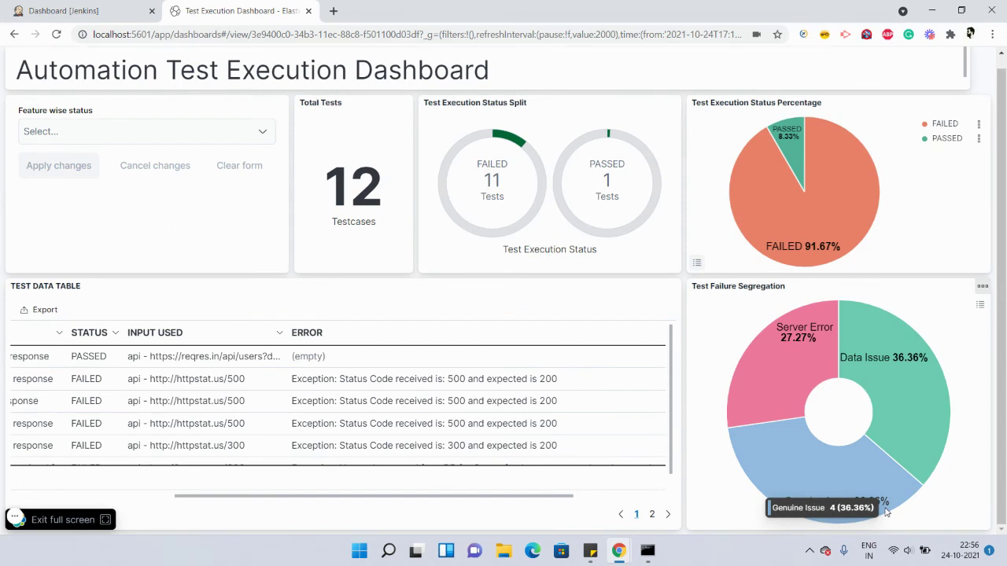
mouse_move(786, 371)
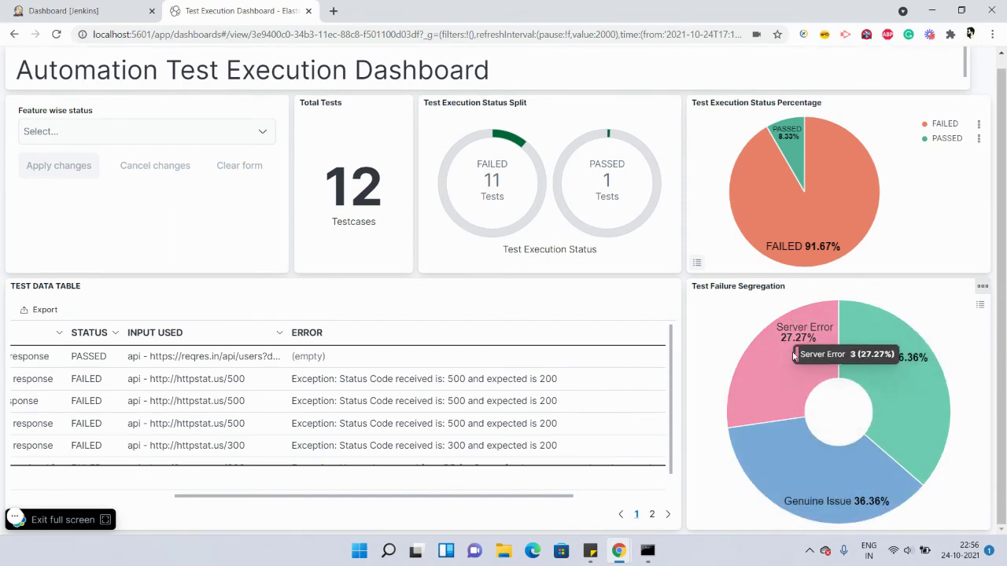
mouse_move(887, 383)
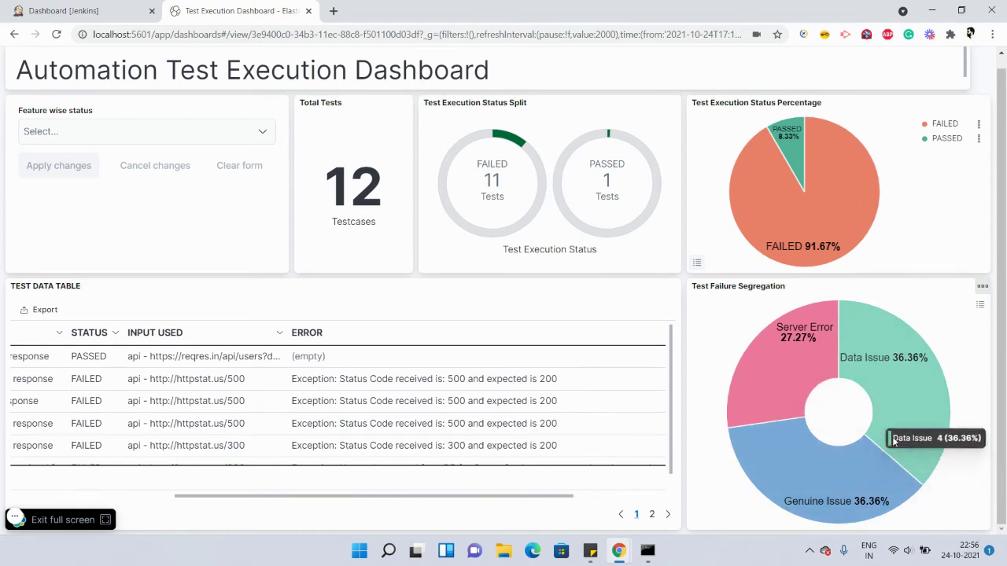
mouse_move(862, 479)
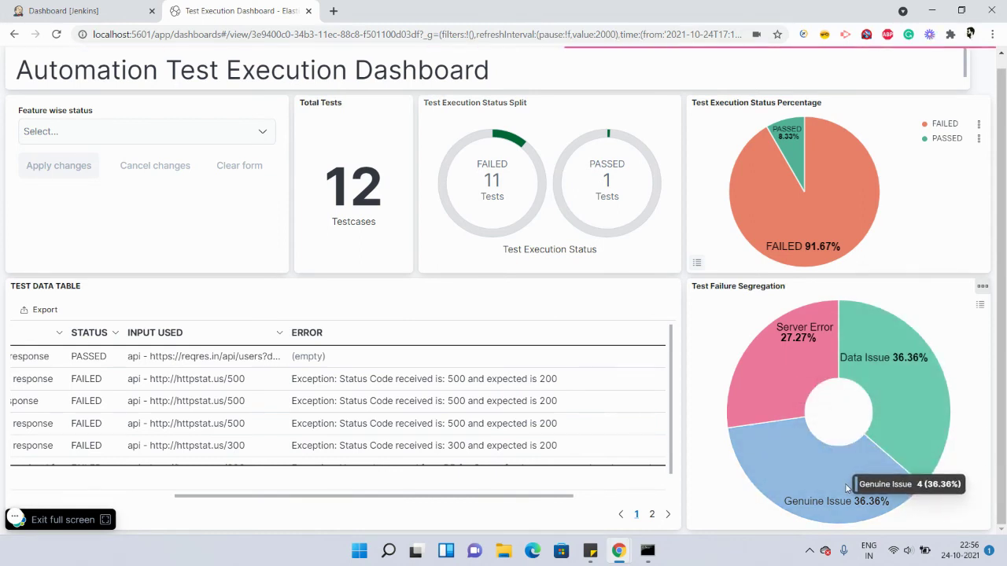
left_click(847, 488)
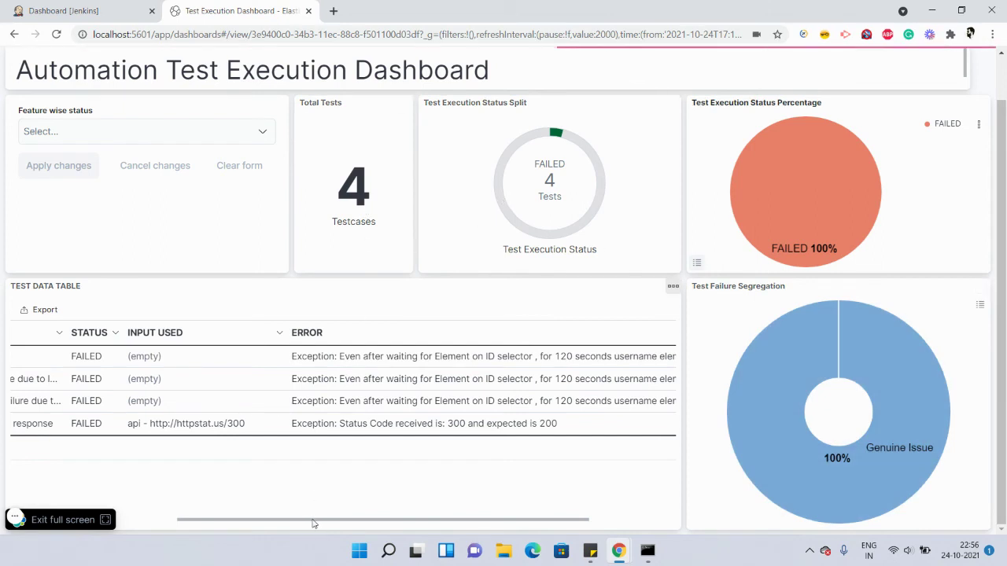
- Examine the genuine-issue tests in the test data table, from environment and scenario name to error and count
left_click_drag(313, 520, 218, 532)
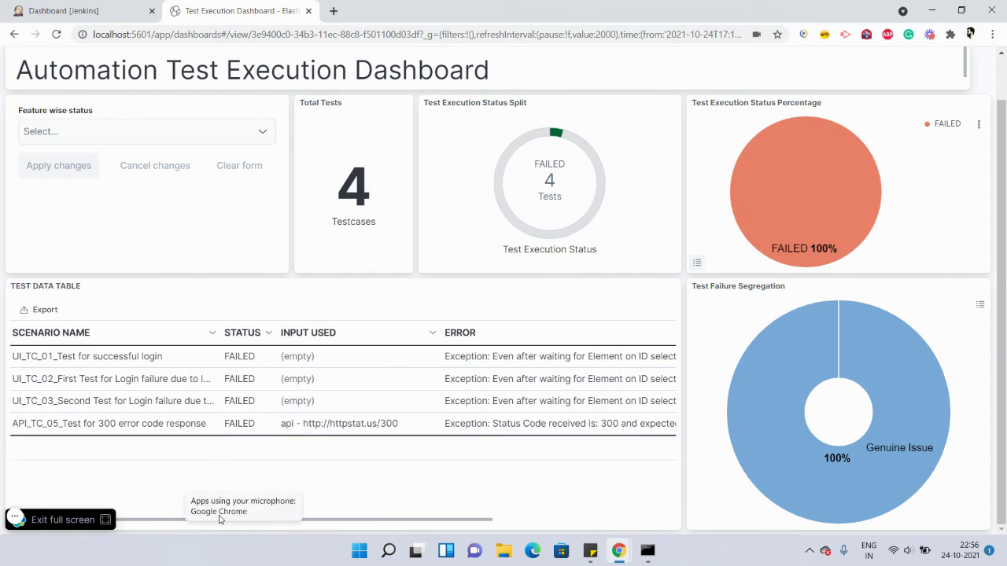
left_click_drag(342, 527, 277, 525)
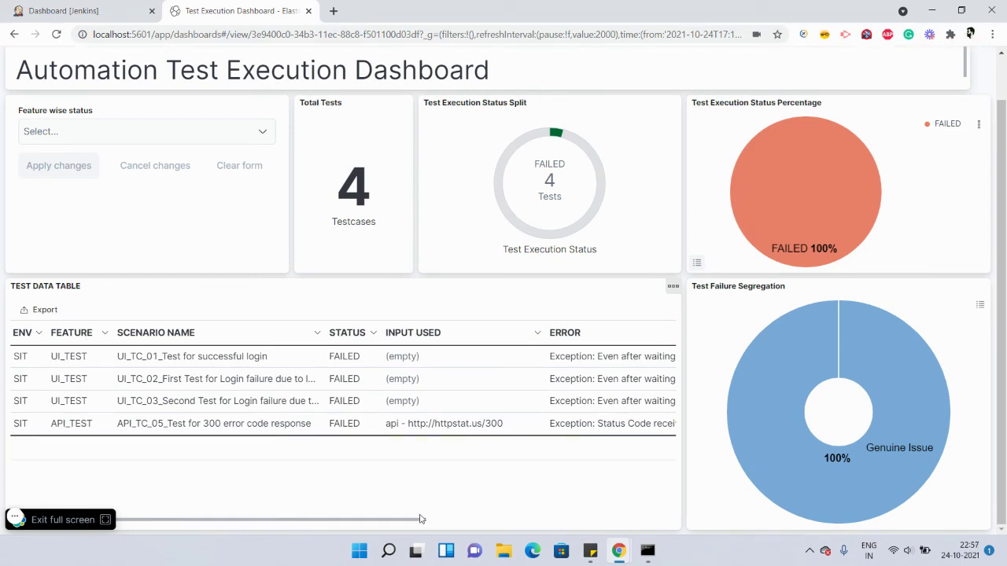
left_click_drag(418, 523, 598, 523)
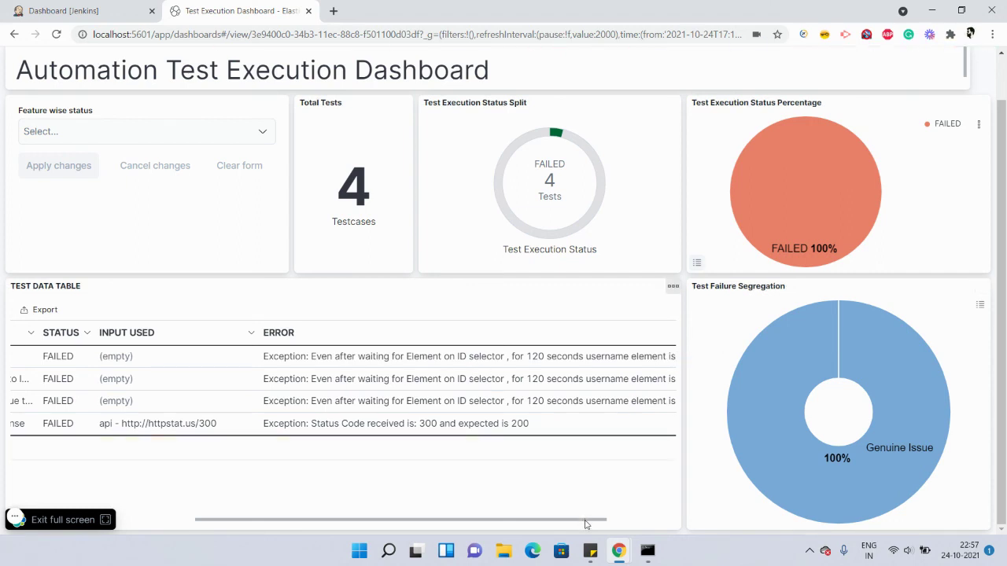
left_click_drag(585, 525, 653, 524)
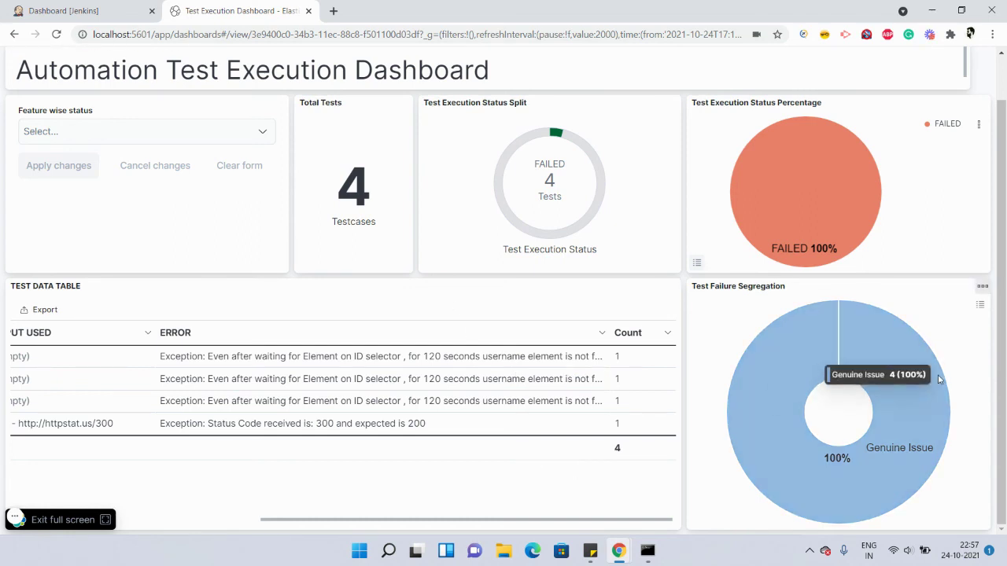
- Remove the Genuine Issue filter and review the Test Execution Status Percentage chart for all tests
scroll(999, 386, "up", 1)
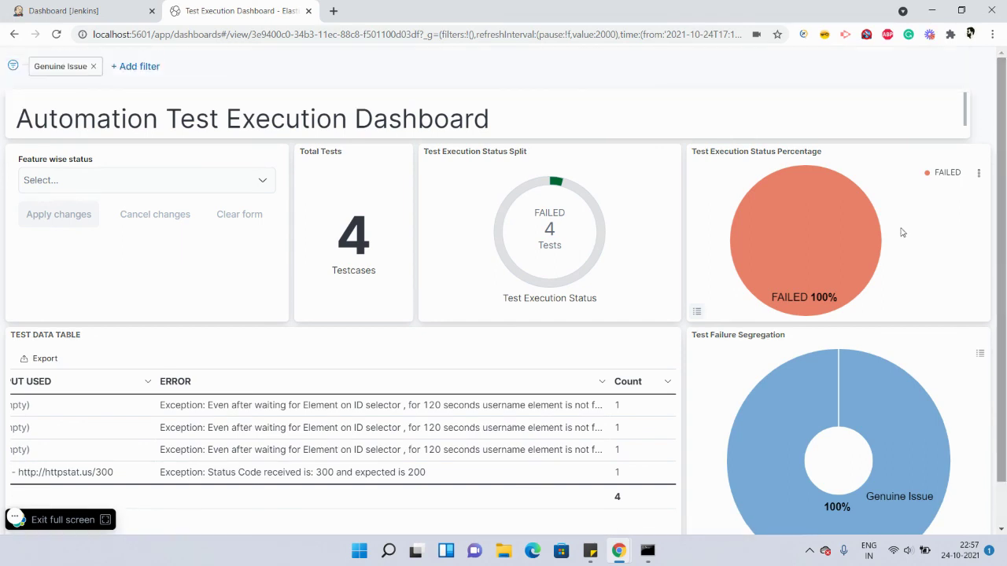
left_click(93, 66)
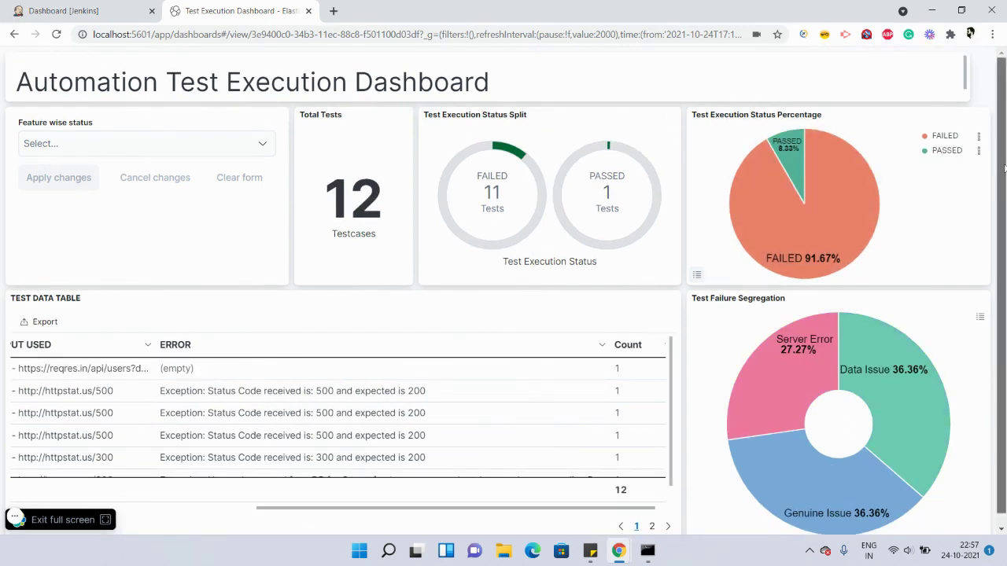
left_click_drag(1004, 76, 1005, 272)
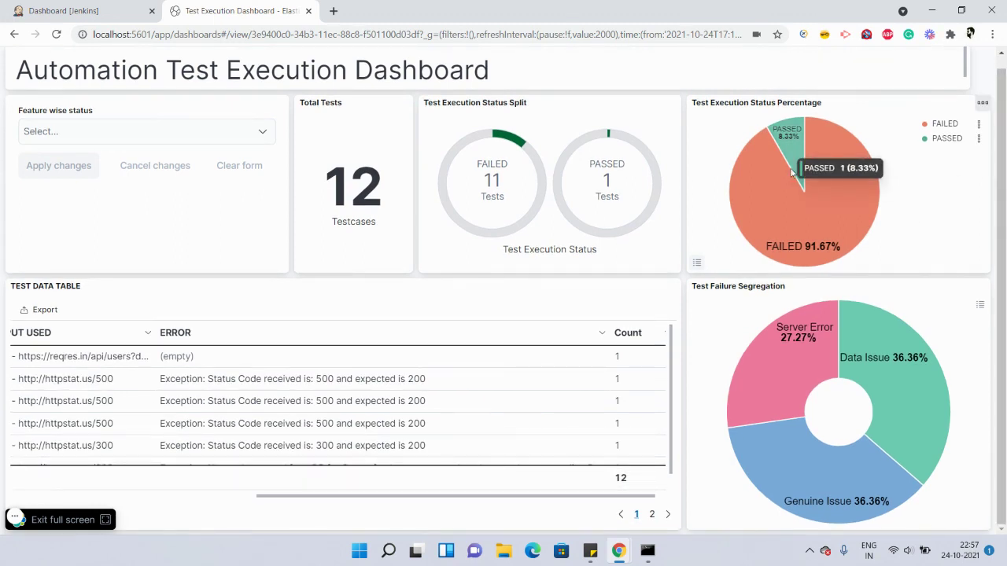